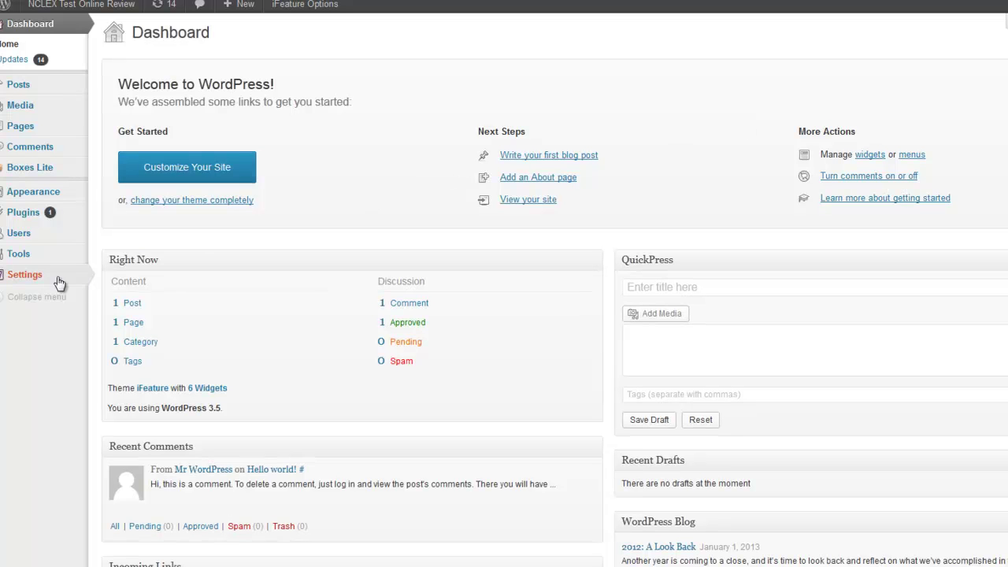
# Open Settings > General and review the NCLEX Test Online Review title and site addresses
pyautogui.moveTo(37, 282)
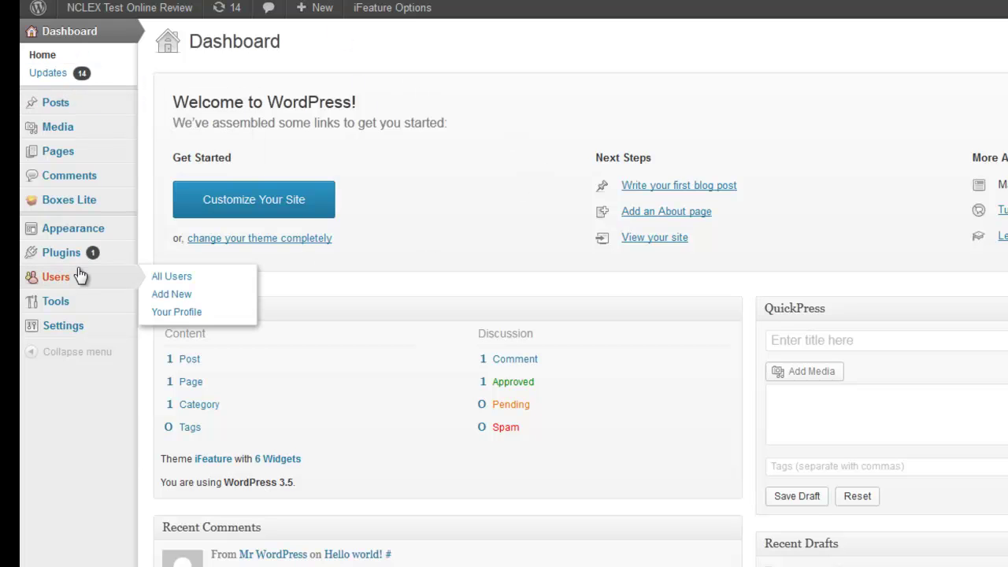
pyautogui.moveTo(63, 329)
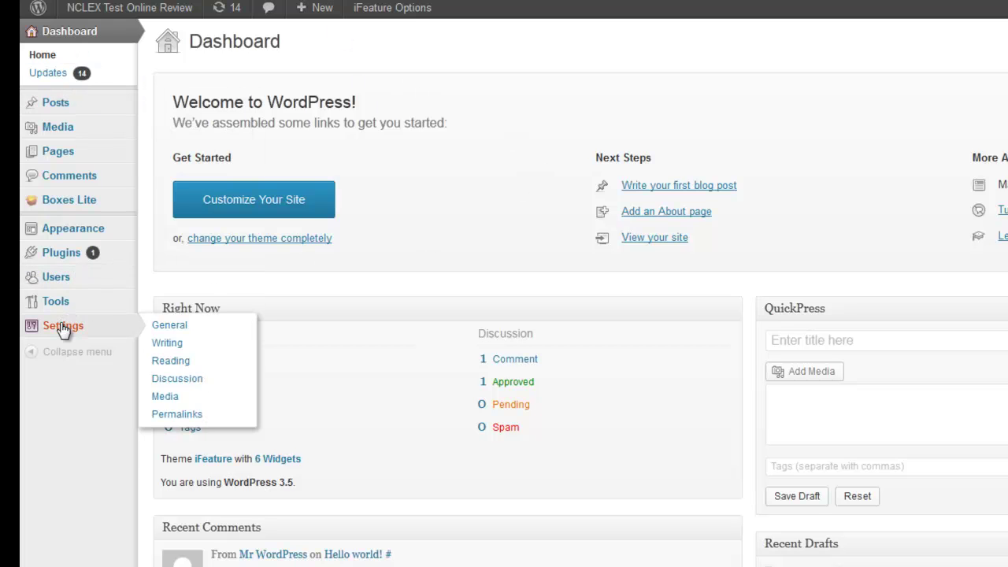
pyautogui.click(186, 326)
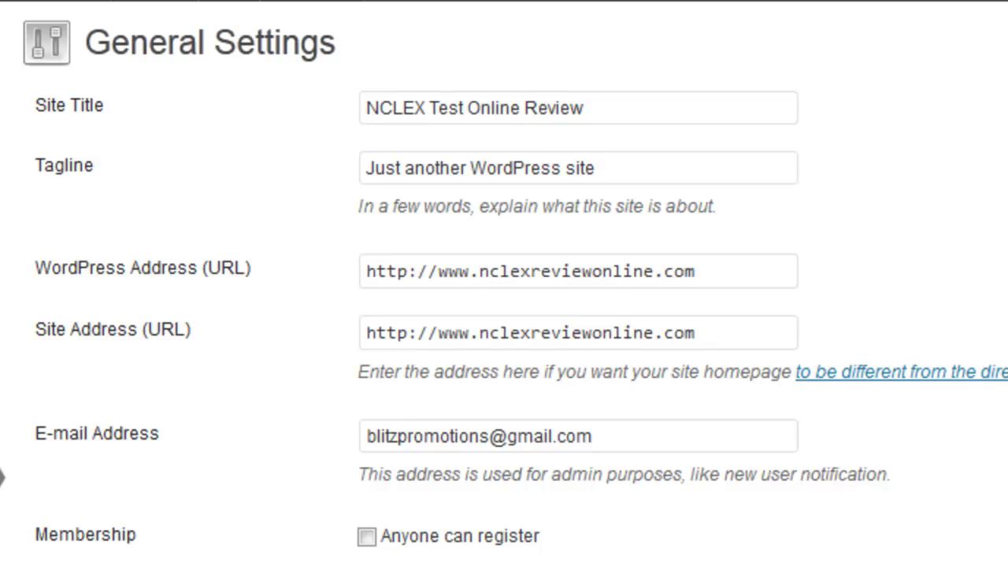
pyautogui.scroll(-8, 550, 496)
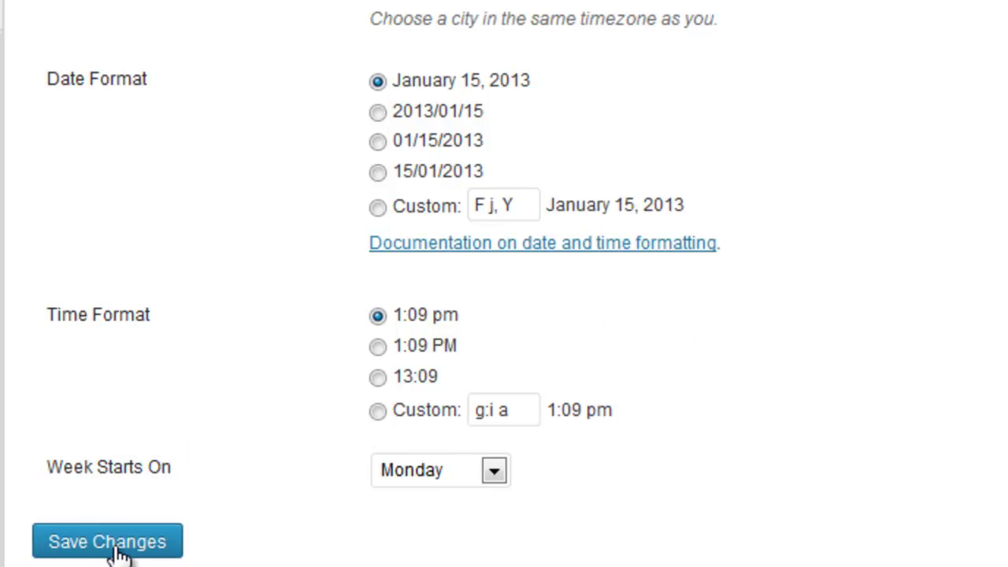
pyautogui.scroll(1, 313, 4)
pyautogui.scroll(1, 314, 4)
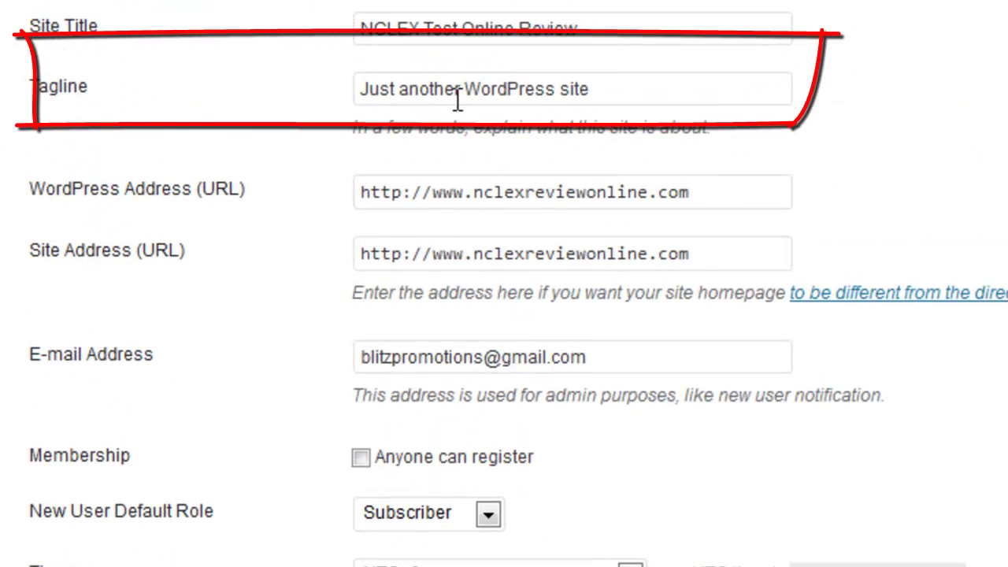
# Replace the tagline with 'Helping you pass the NCLEX test' and save the settings
pyautogui.click(635, 92)
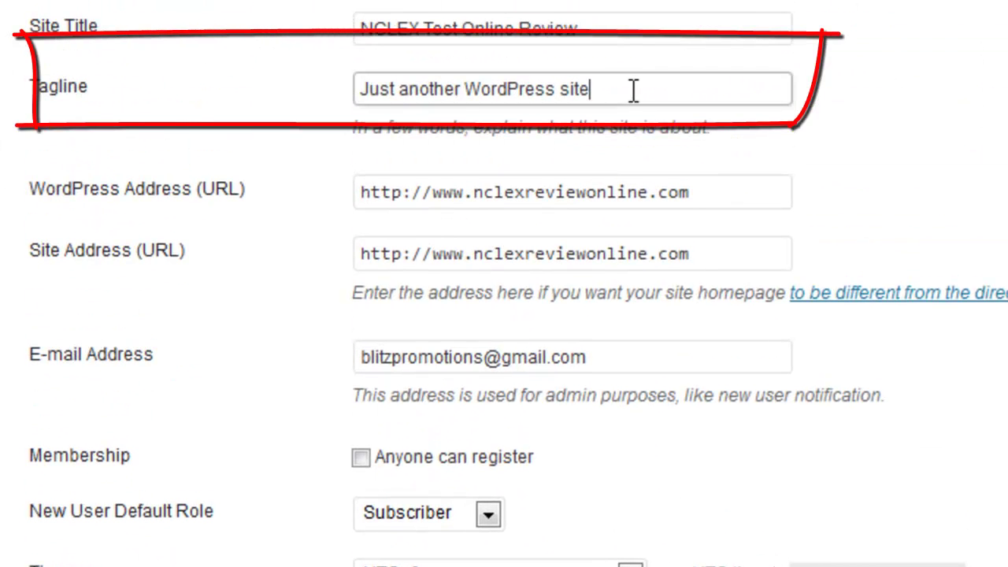
pyautogui.moveTo(635, 92); pyautogui.dragTo(345, 101)
pyautogui.write('He')
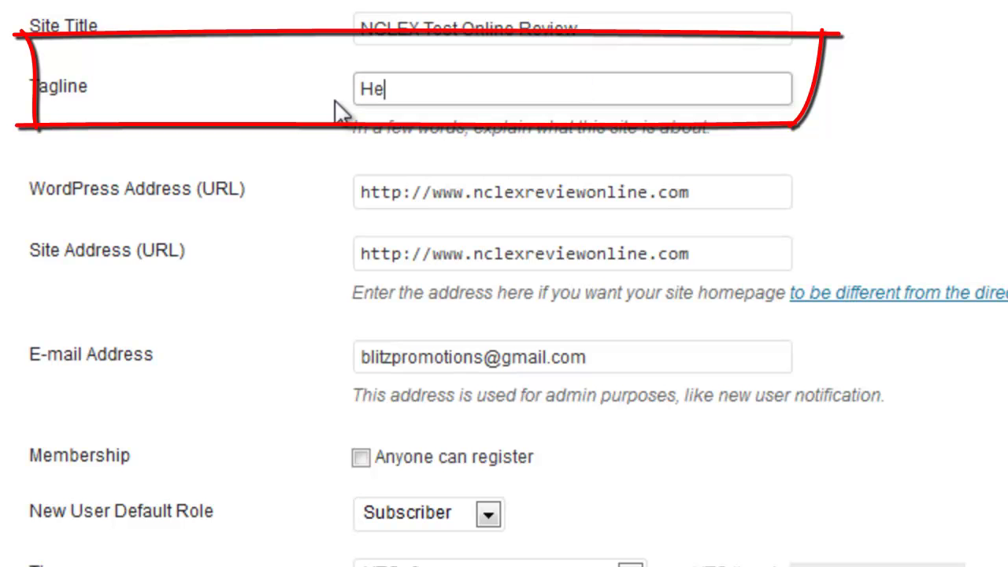
pyautogui.write('lping you pas')
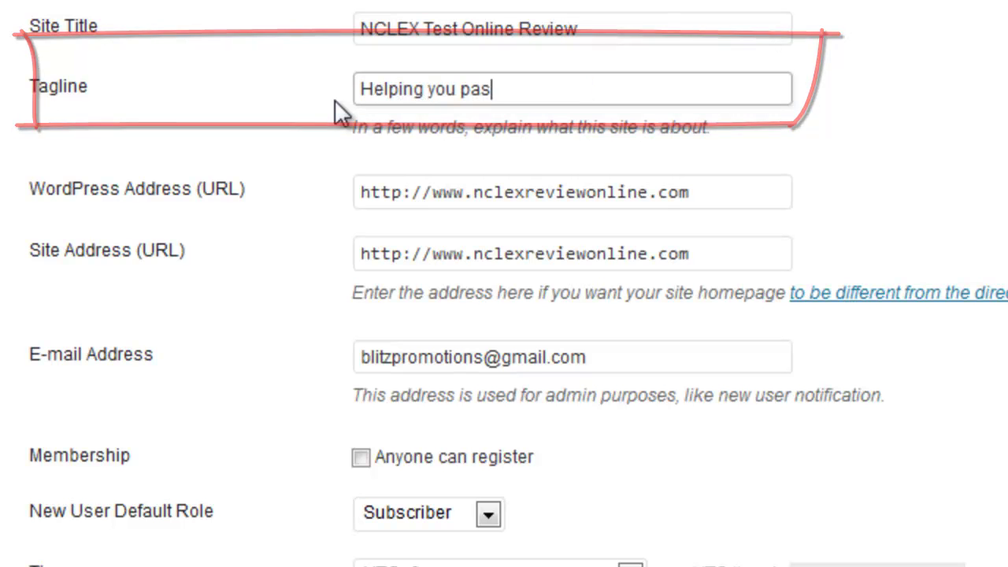
pyautogui.write('s the N')
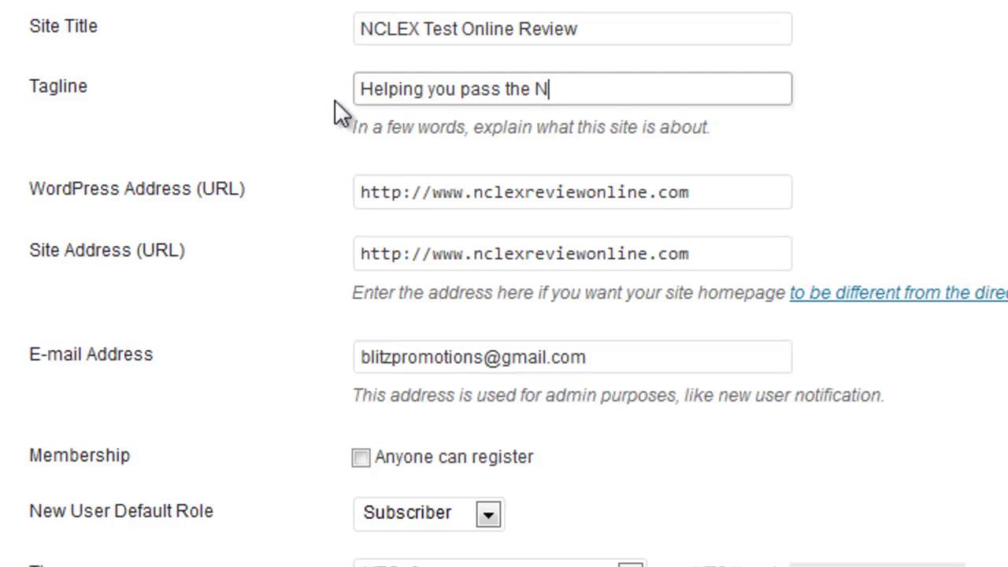
pyautogui.write('CLEX')
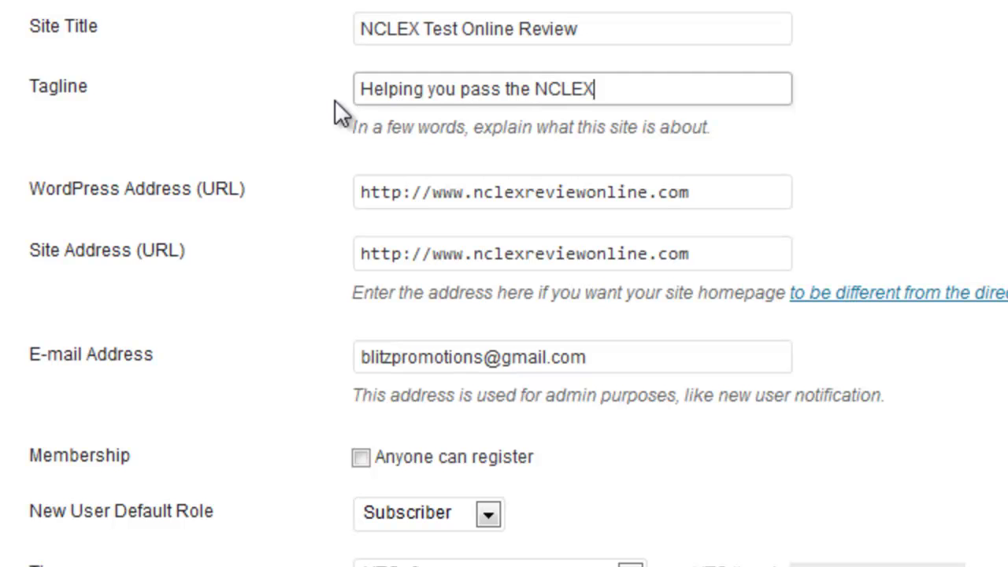
pyautogui.write(' test')
pyautogui.scroll(-8, 334, 99)
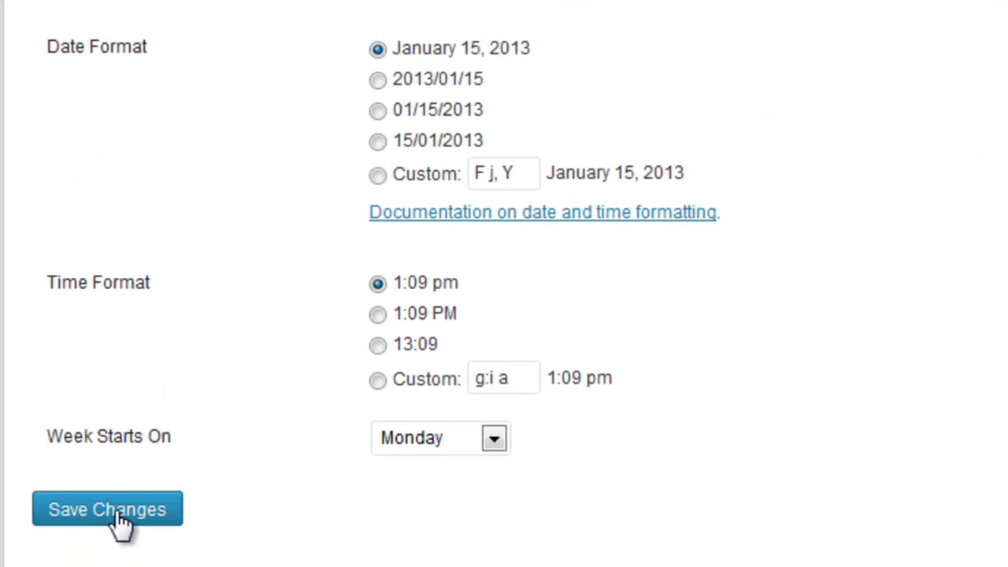
pyautogui.click(122, 523)
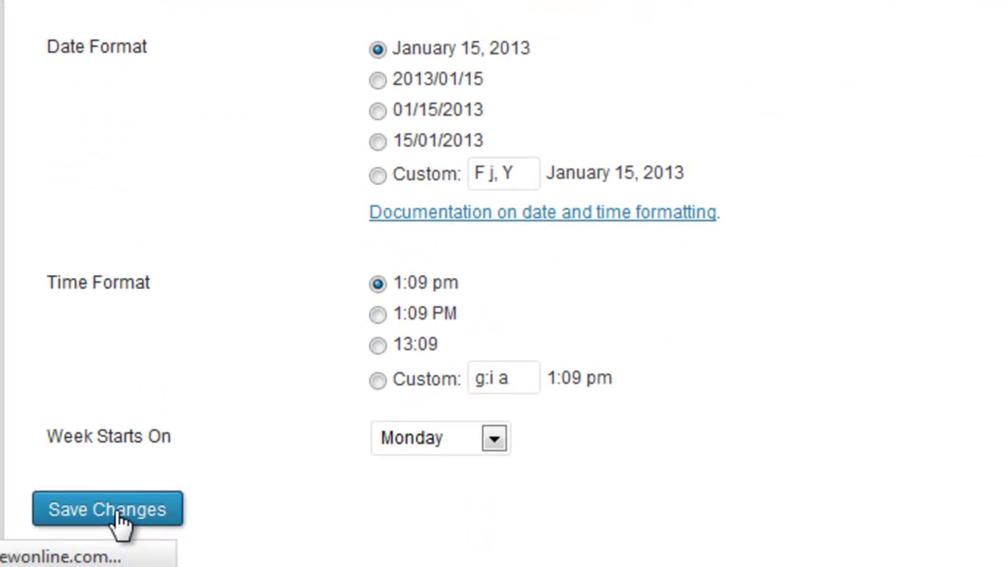
# Go to the Writing settings page from the Settings menu
pyautogui.scroll(10, 194, 366)
pyautogui.scroll(1, 107, 122)
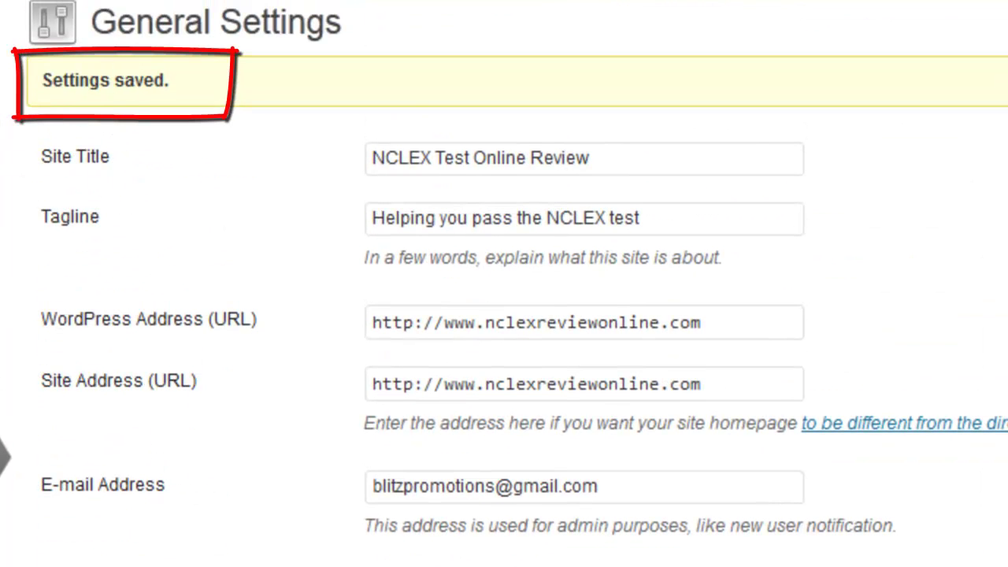
pyautogui.click(38, 328)
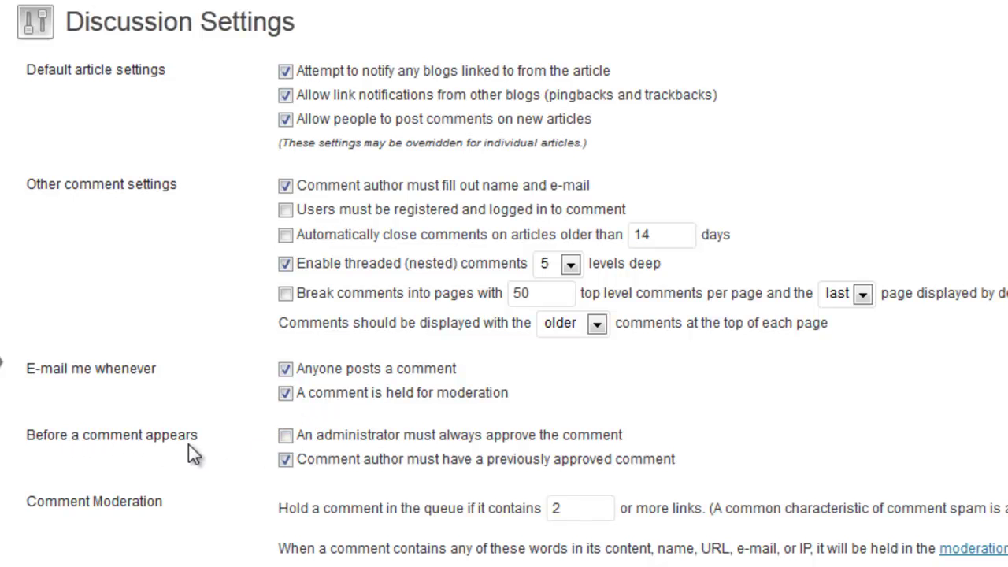
# Enable mandatory administrator approval, disable the previously-approved-author rule, and save
pyautogui.click(285, 438)
pyautogui.click(284, 462)
pyautogui.scroll(-6, 984, 472)
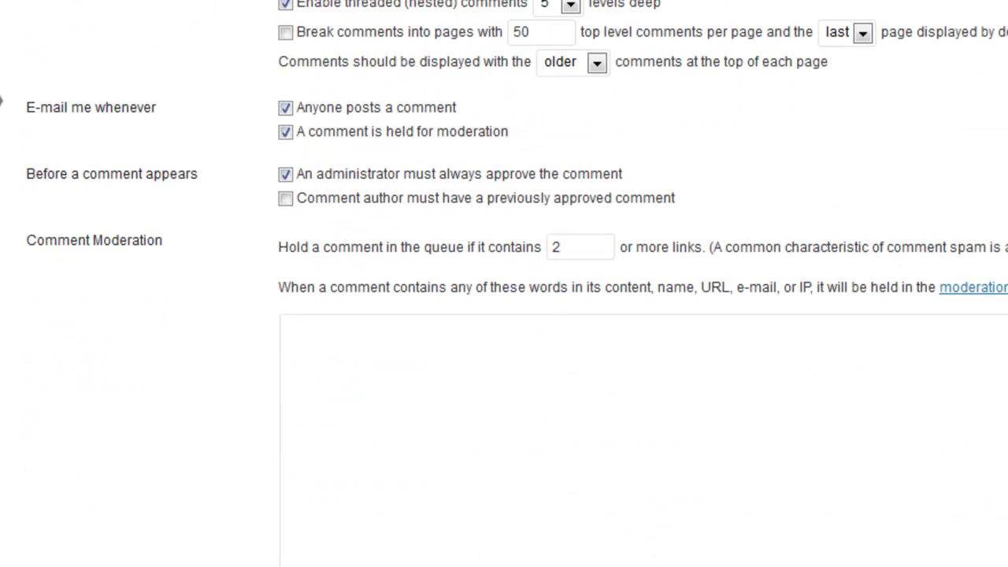
pyautogui.scroll(-7, 595, 380)
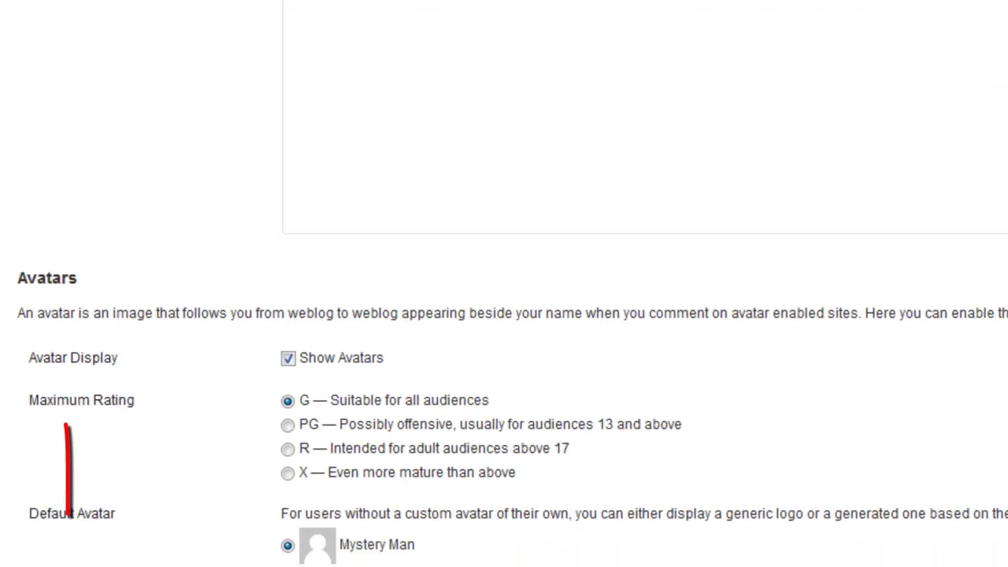
pyautogui.click(124, 478)
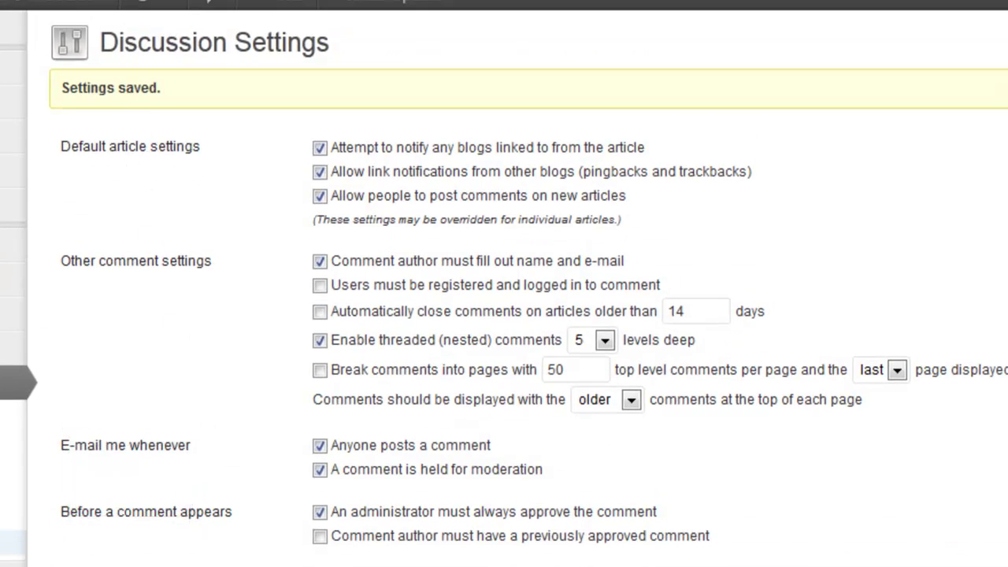
# Open Settings > Permalinks, where the Default ?p=123 structure is active
pyautogui.click(40, 445)
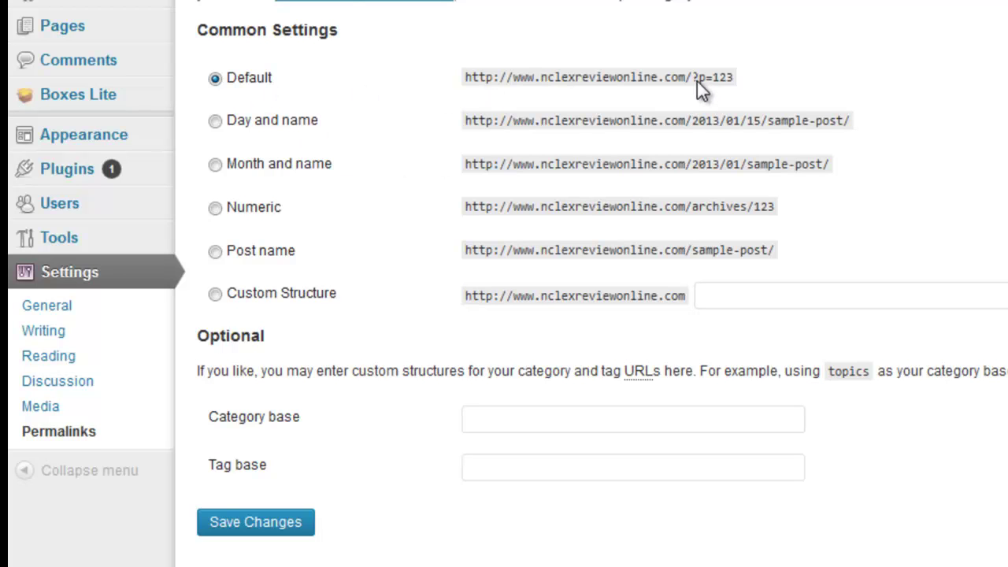
# Switch the permalink structure to Post name and save it
pyautogui.click(213, 256)
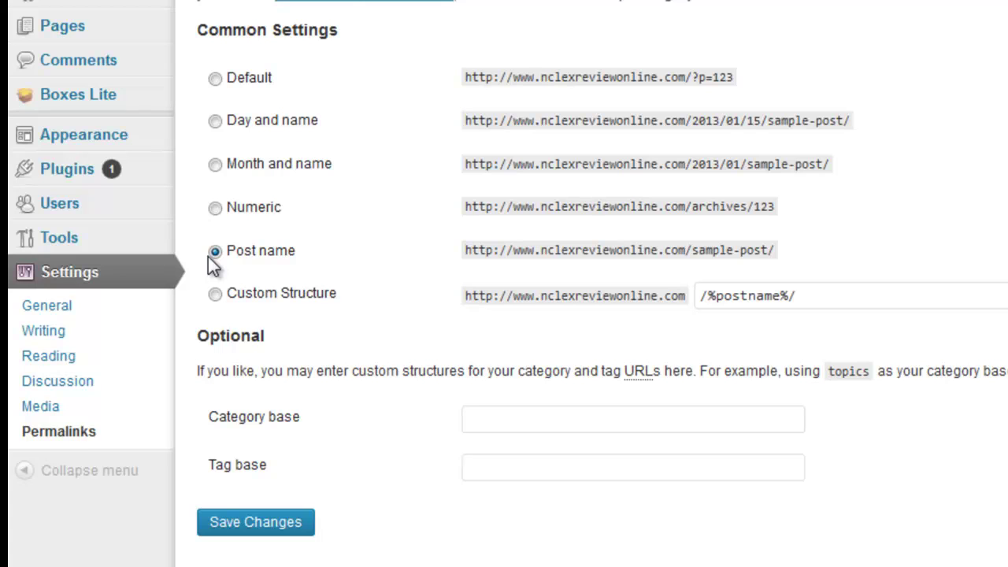
pyautogui.click(292, 524)
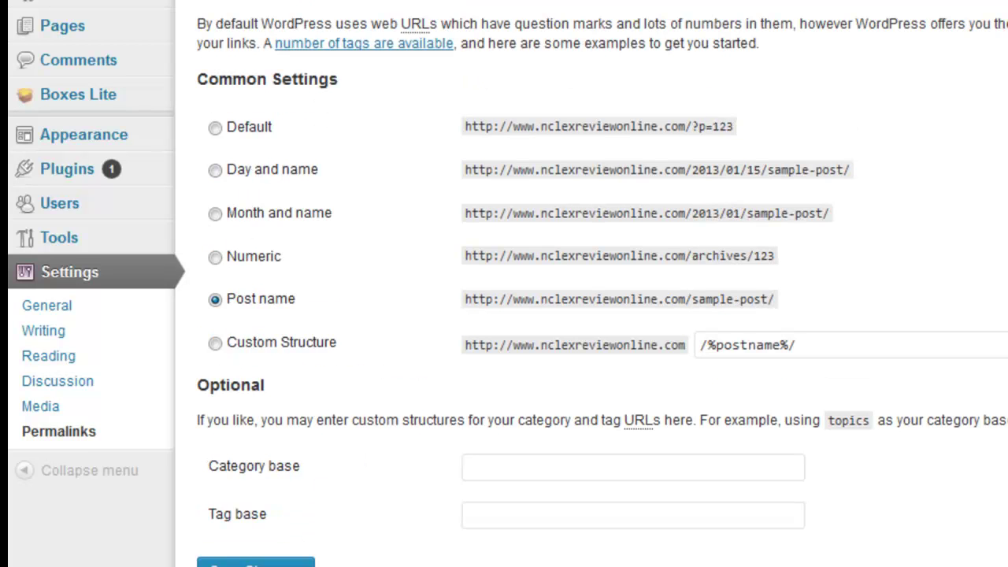
pyautogui.rightClick(429, 45)
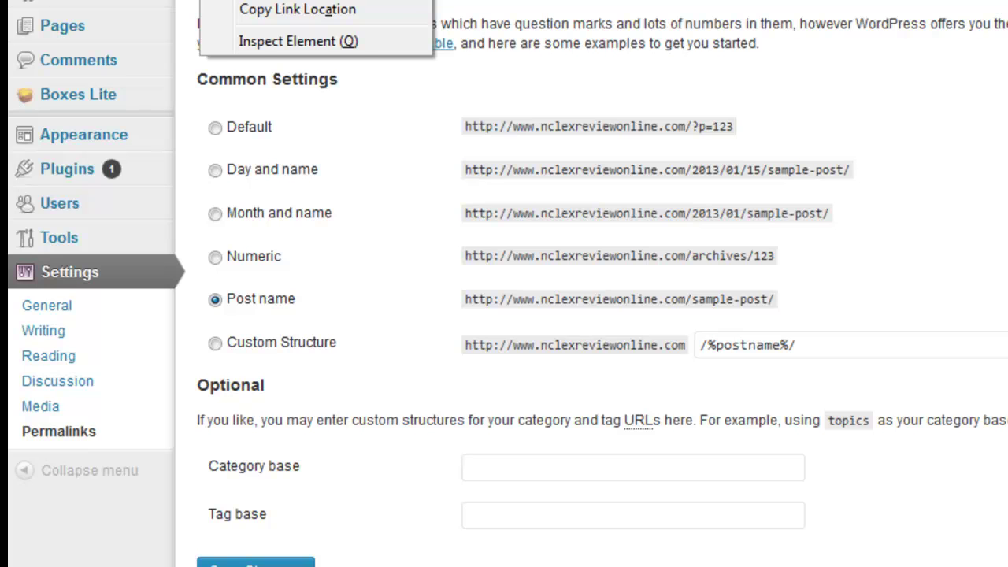
pyautogui.press('Escape')
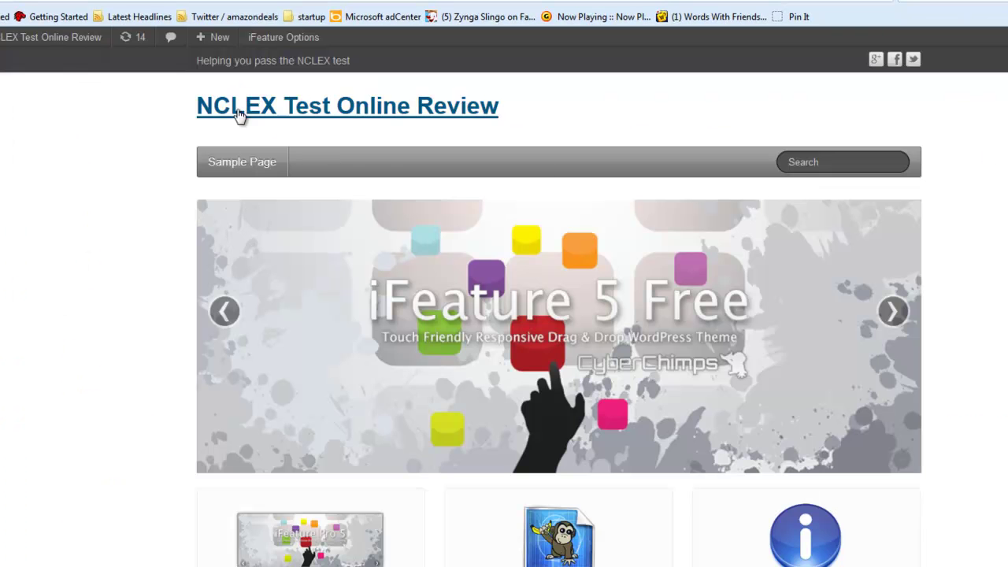
# Look over the front page, then return to Permalink Settings showing /%postname%/ active
pyautogui.scroll(-4, 724, 241)
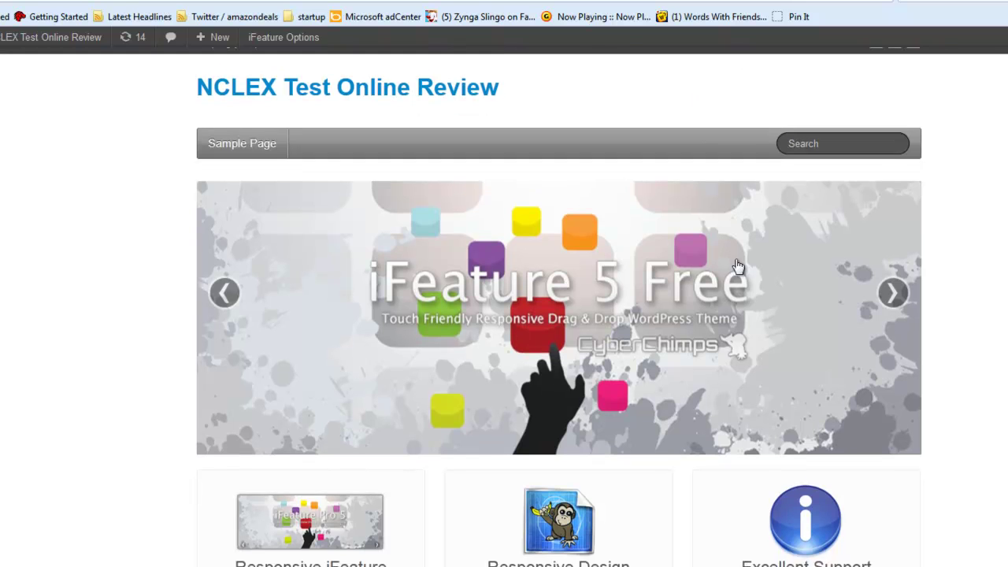
pyautogui.scroll(-2, 828, 288)
pyautogui.scroll(-5, 976, 315)
pyautogui.scroll(10, 349, 59)
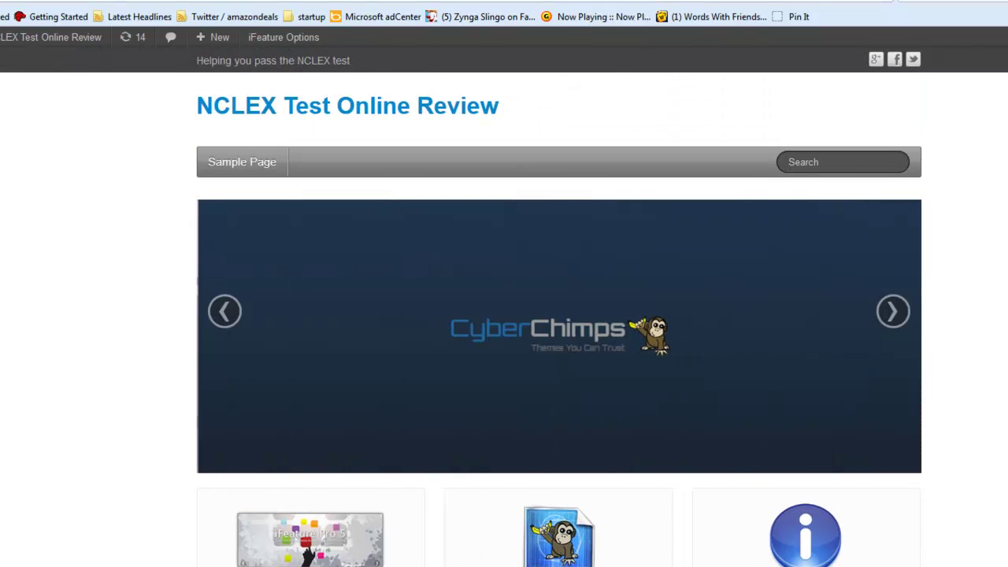
pyautogui.hotkey('ctrl', 'Tab')
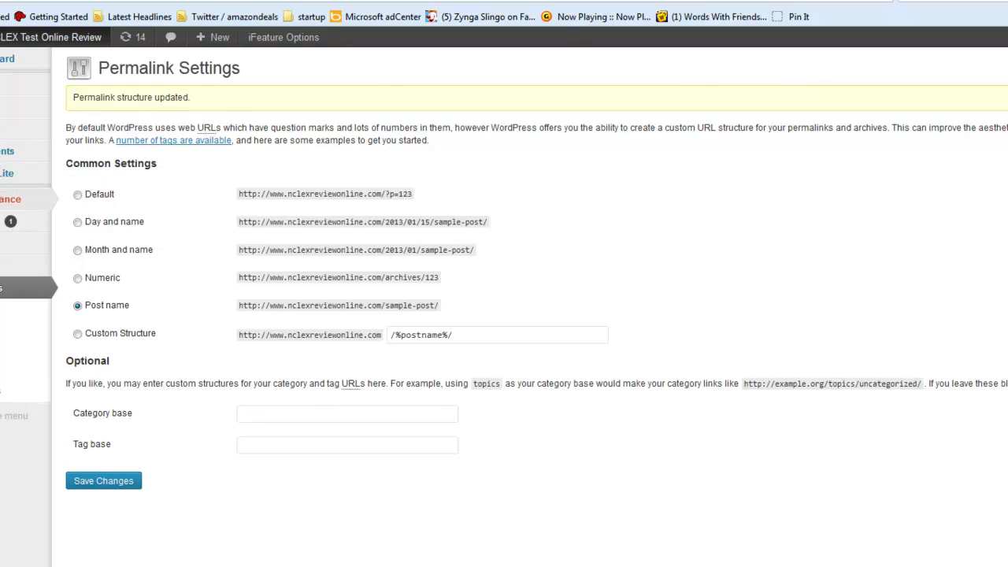
pyautogui.moveTo(10, 198)
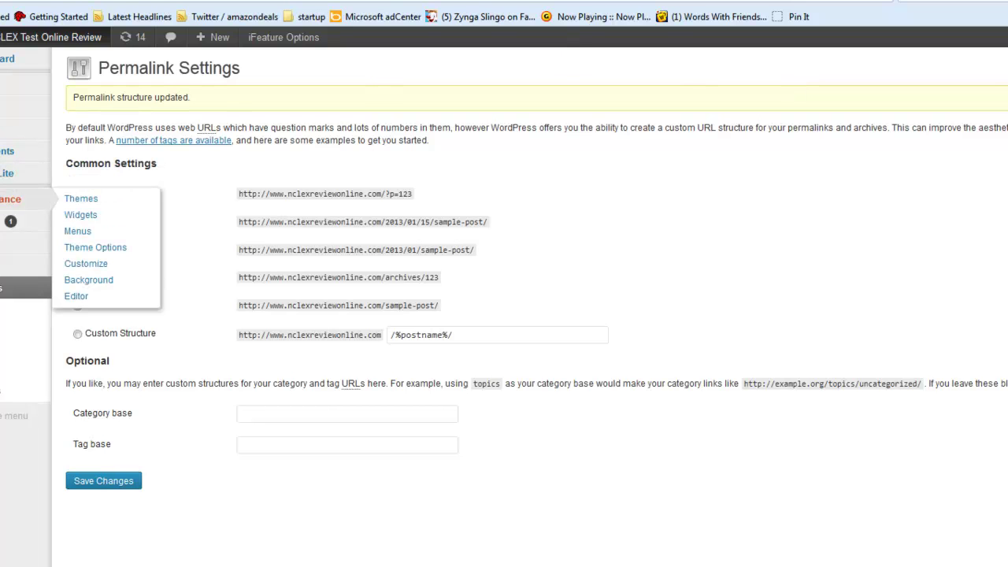